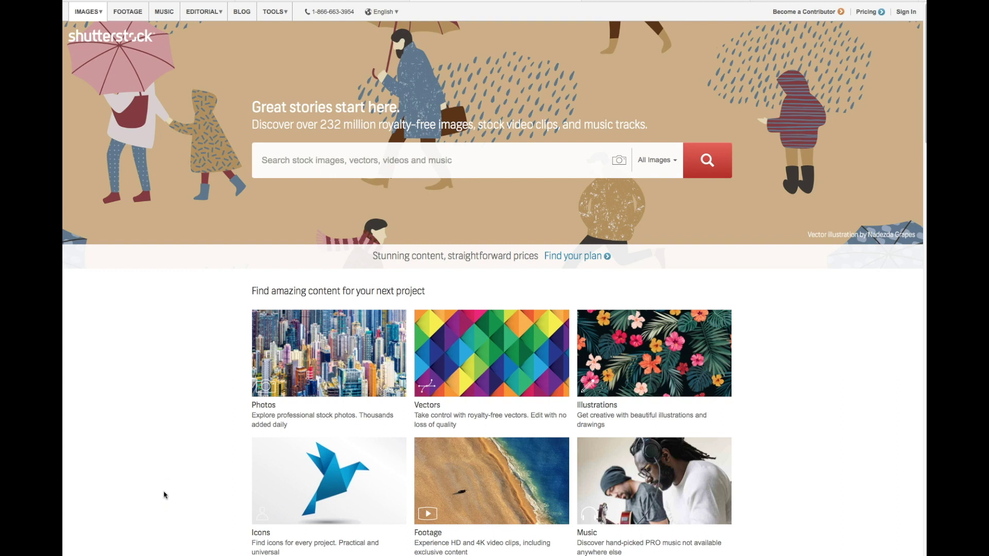
Scroll to the homepage footer and follow Become a Contributor to the 'Share your work and start earning' page
{"action": "scroll", "coordinate": [165, 495], "scroll_direction": "down", "scroll_amount": 20}
{"action": "scroll", "coordinate": [165, 495], "scroll_direction": "down", "scroll_amount": 10}
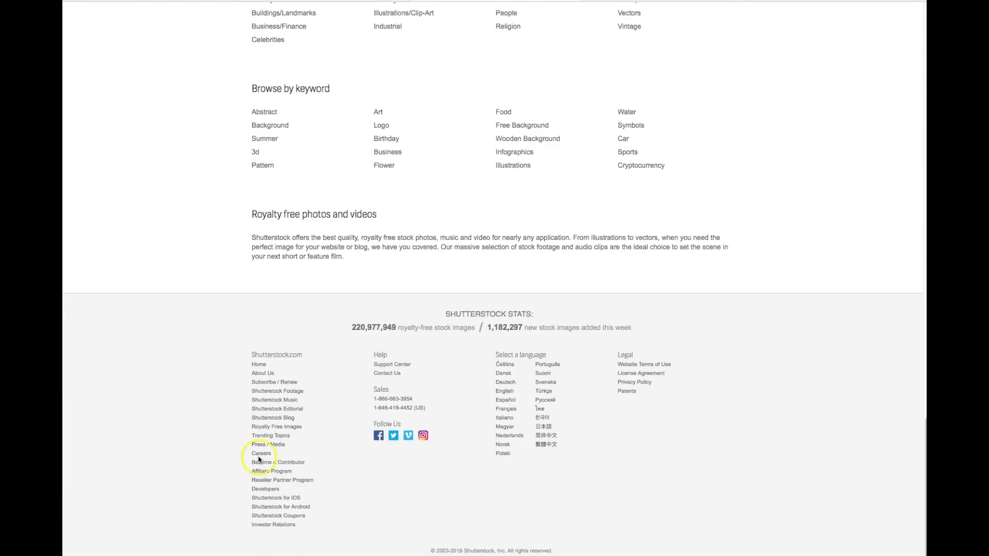
{"action": "left_click", "coordinate": [287, 462]}
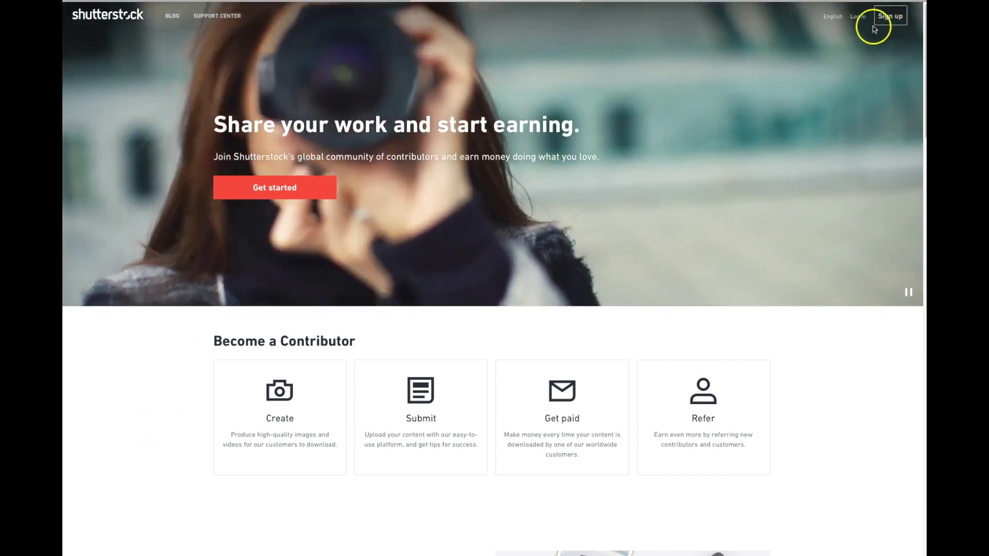
Log in to Shutterstock Contributor with the account e-mail and password
{"action": "left_click", "coordinate": [863, 23]}
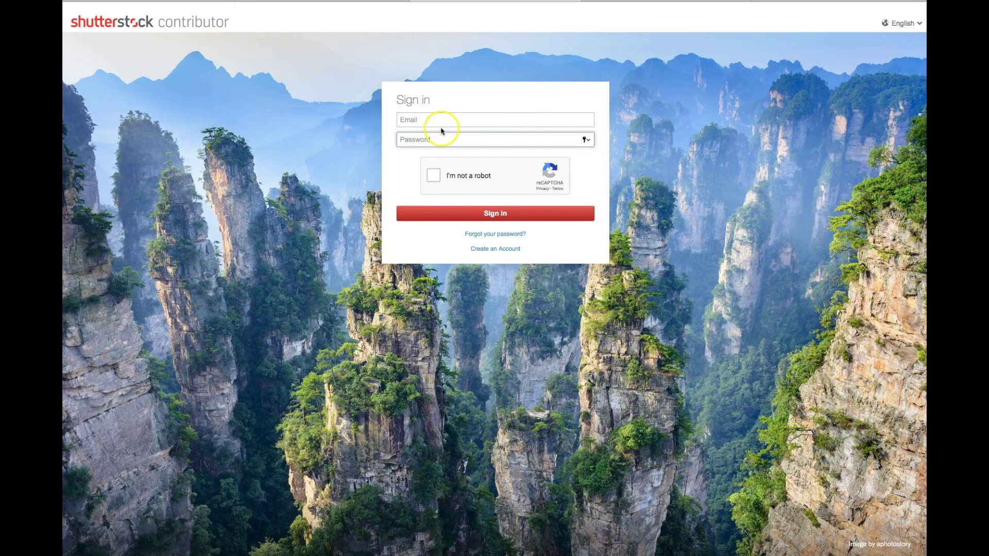
{"action": "left_click", "coordinate": [441, 120]}
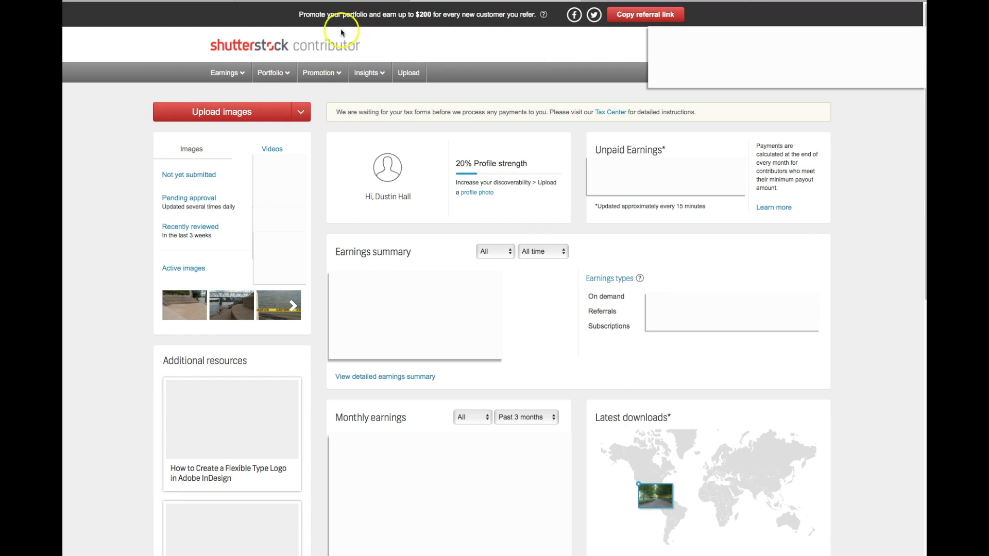
{"action": "mouse_move", "coordinate": [259, 84]}
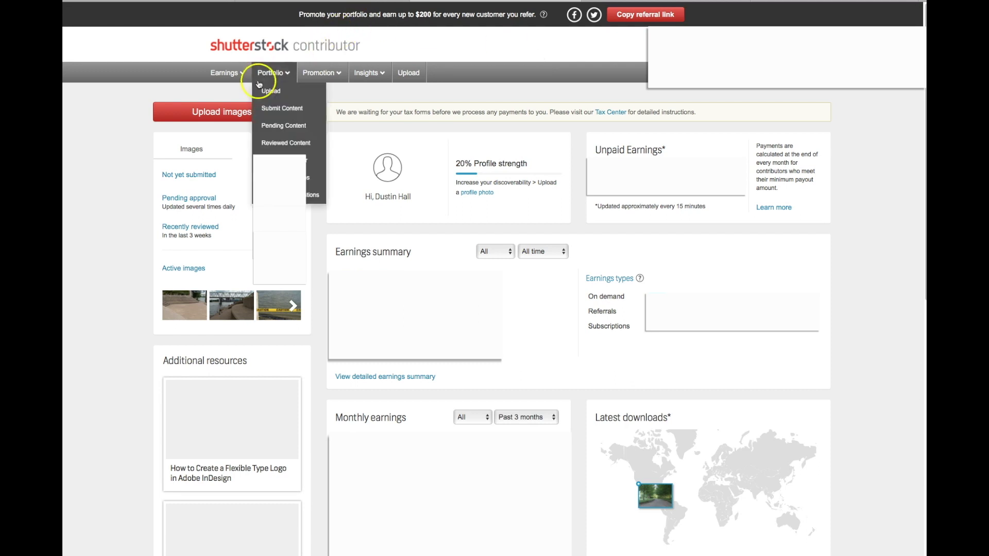
Upload the four DSC forest photos from the up load folder and continue to Submit content
{"action": "left_click", "coordinate": [224, 113]}
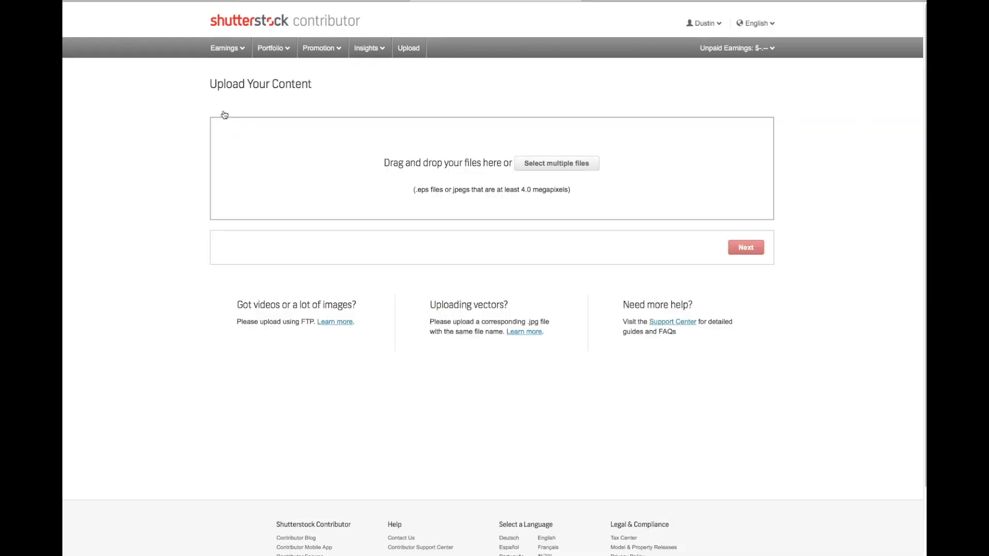
{"action": "left_click", "coordinate": [598, 156]}
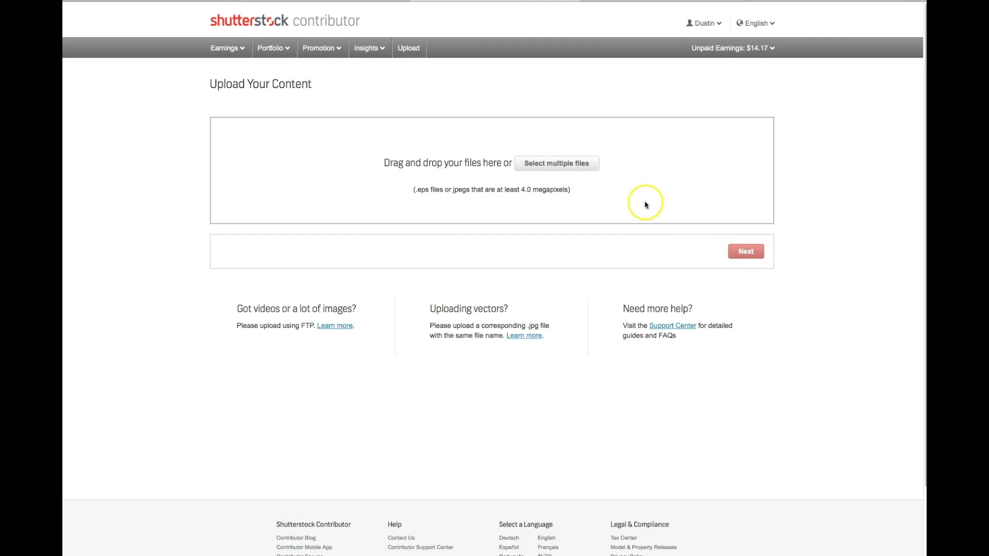
{"action": "left_click", "coordinate": [585, 169]}
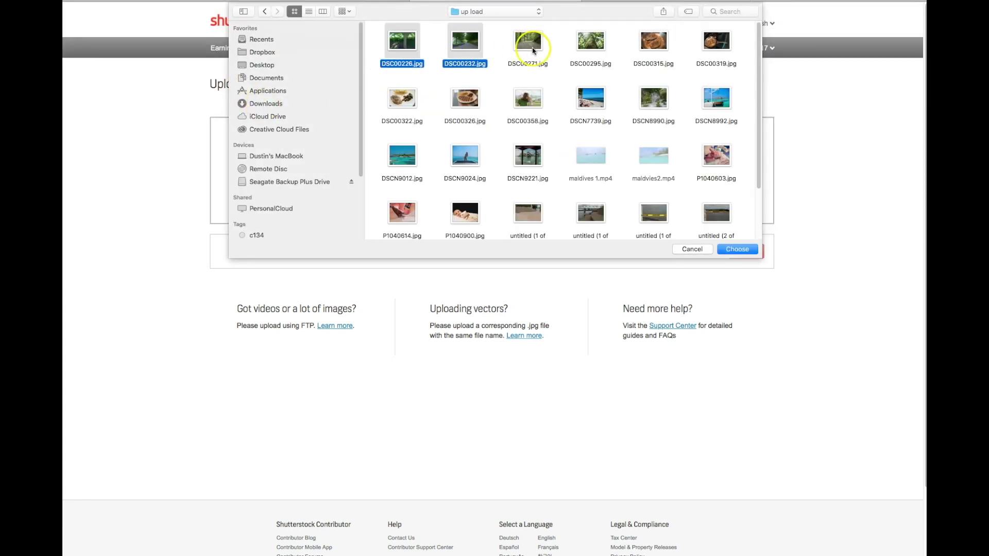
{"action": "left_click", "coordinate": [530, 45], "text": "super"}
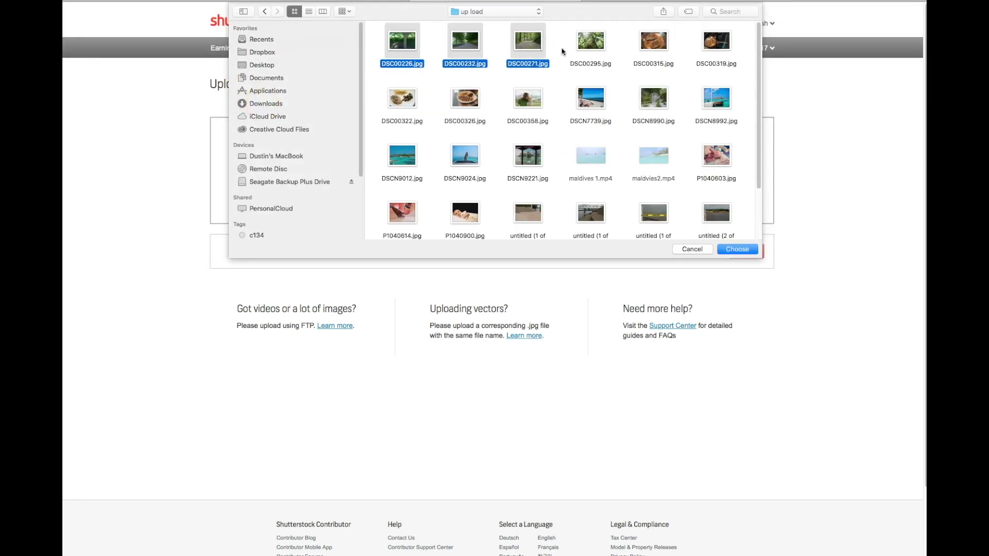
{"action": "left_click", "coordinate": [591, 42], "text": "super"}
{"action": "left_click", "coordinate": [739, 249]}
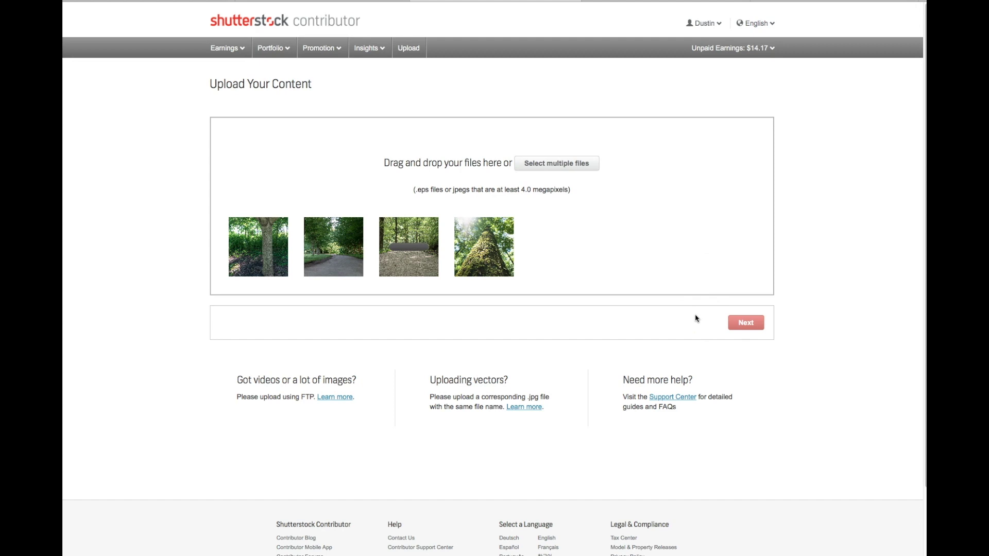
{"action": "left_click", "coordinate": [752, 325]}
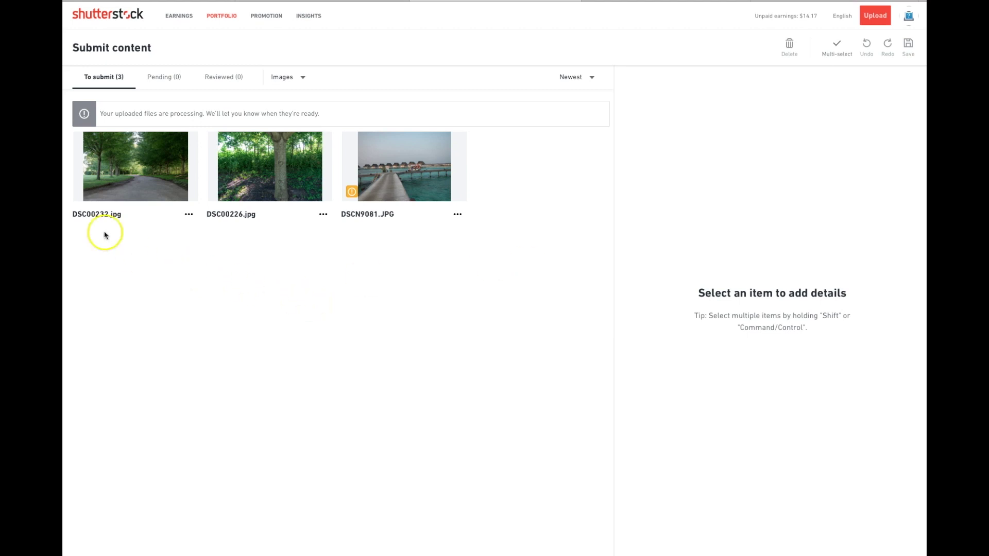
Open DSC00232.jpg's details and review its 113-character description and 29 keywords
{"action": "left_click", "coordinate": [169, 198]}
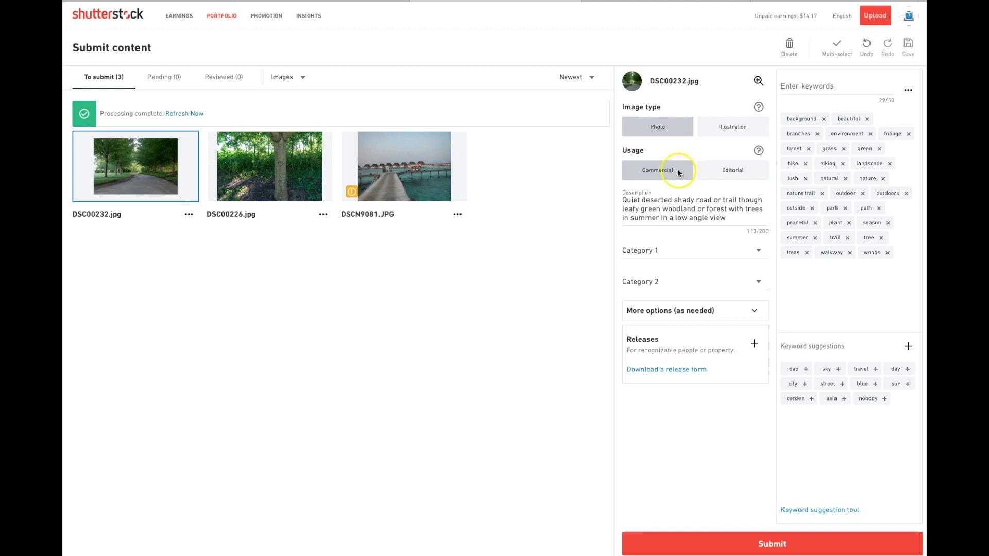
{"action": "left_click", "coordinate": [721, 194]}
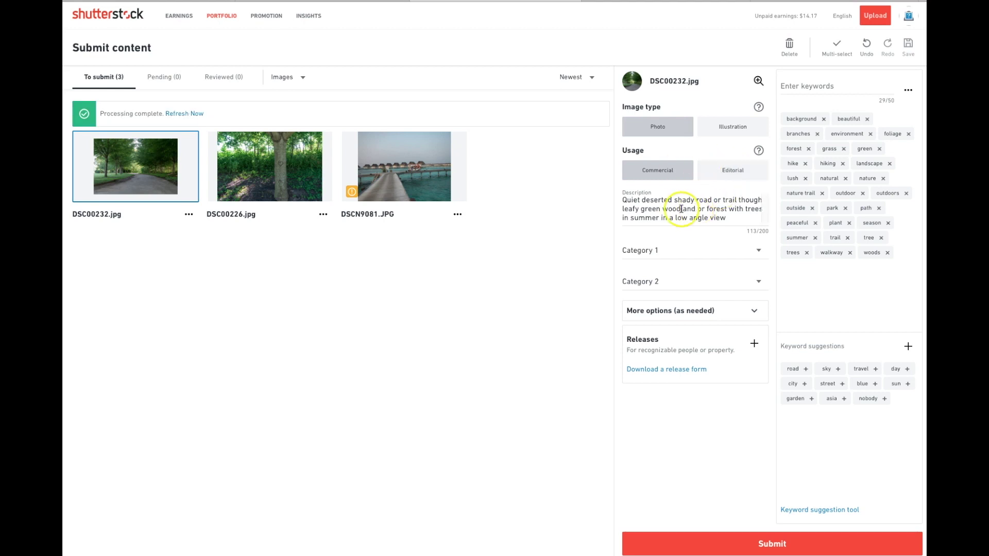
{"action": "left_click", "coordinate": [657, 205]}
Set the road photo's Category 1 to Nature
{"action": "left_click", "coordinate": [758, 250]}
{"action": "scroll", "coordinate": [745, 308], "scroll_direction": "down", "scroll_amount": 1}
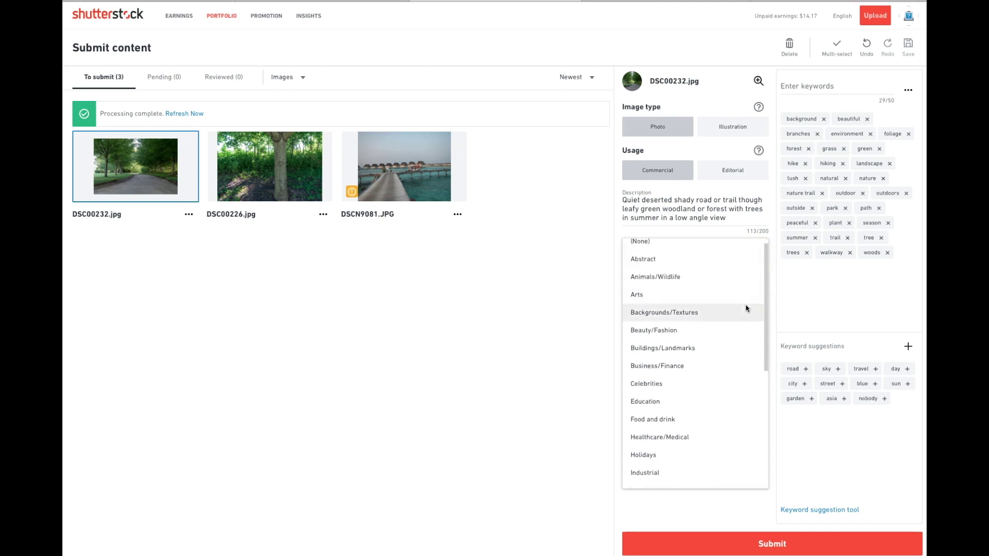
{"action": "scroll", "coordinate": [746, 308], "scroll_direction": "down", "scroll_amount": 4}
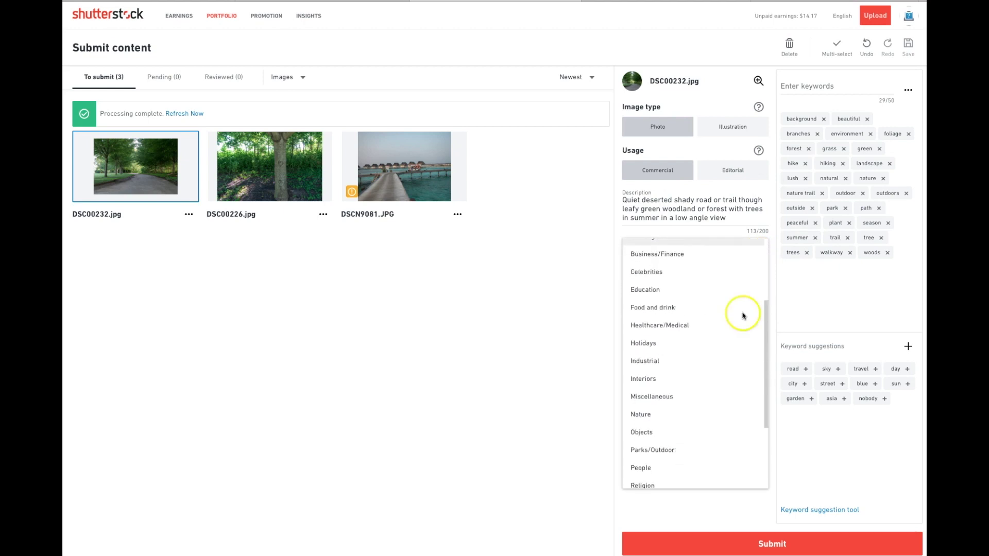
{"action": "left_click", "coordinate": [698, 414]}
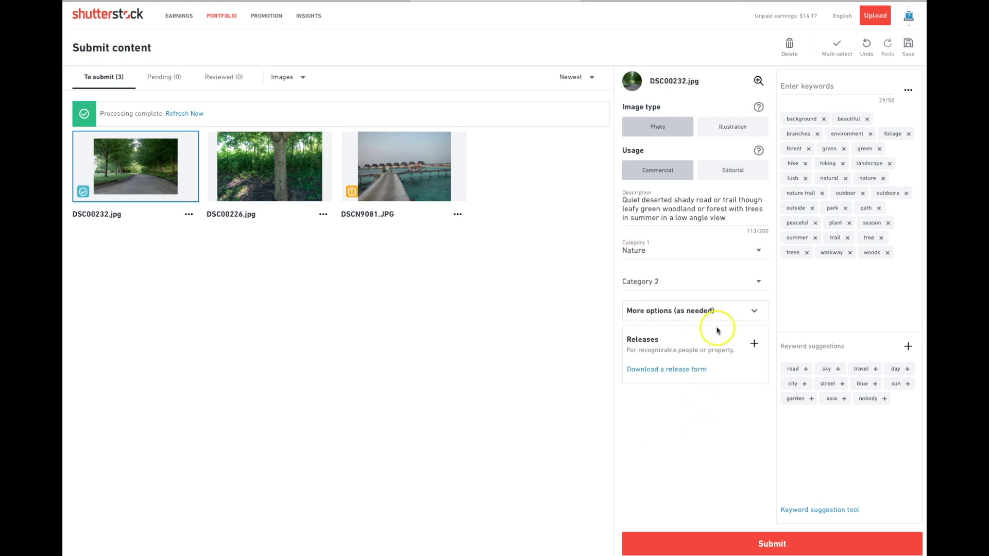
Expand and collapse More options, then download a release form
{"action": "left_click", "coordinate": [755, 312]}
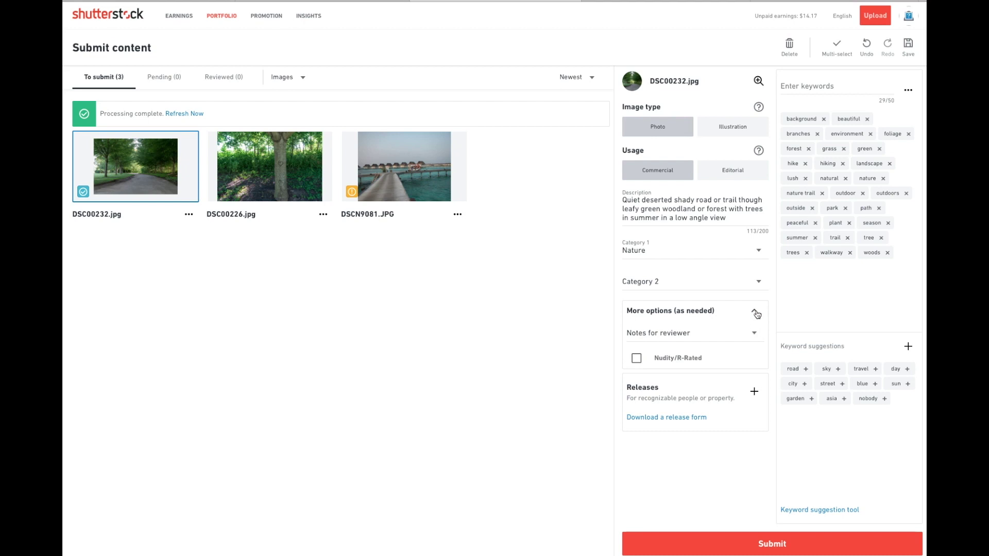
{"action": "left_click", "coordinate": [755, 313]}
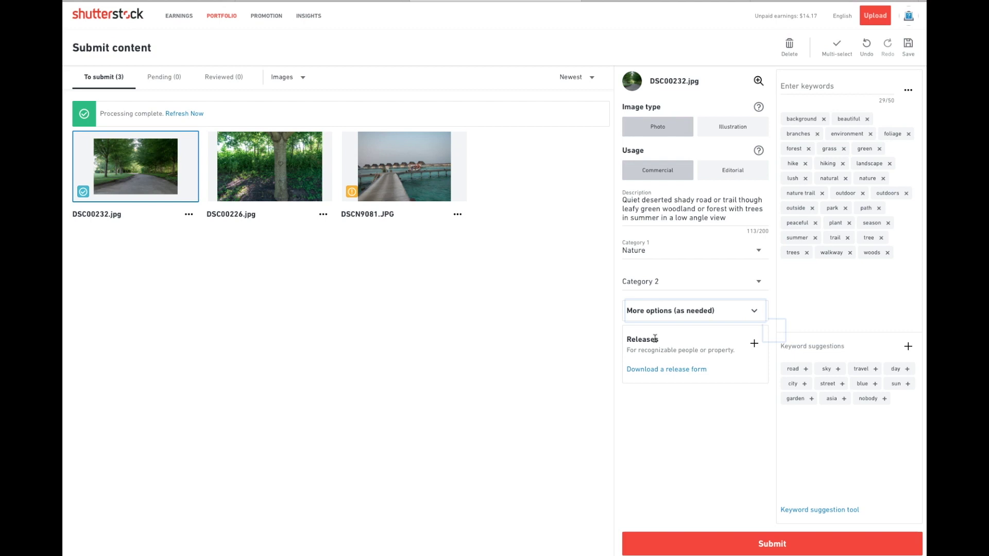
{"action": "left_click", "coordinate": [679, 371]}
Add the keywords nature background, travel and road to DSC00232.jpg and submit it
{"action": "left_click", "coordinate": [818, 86]}
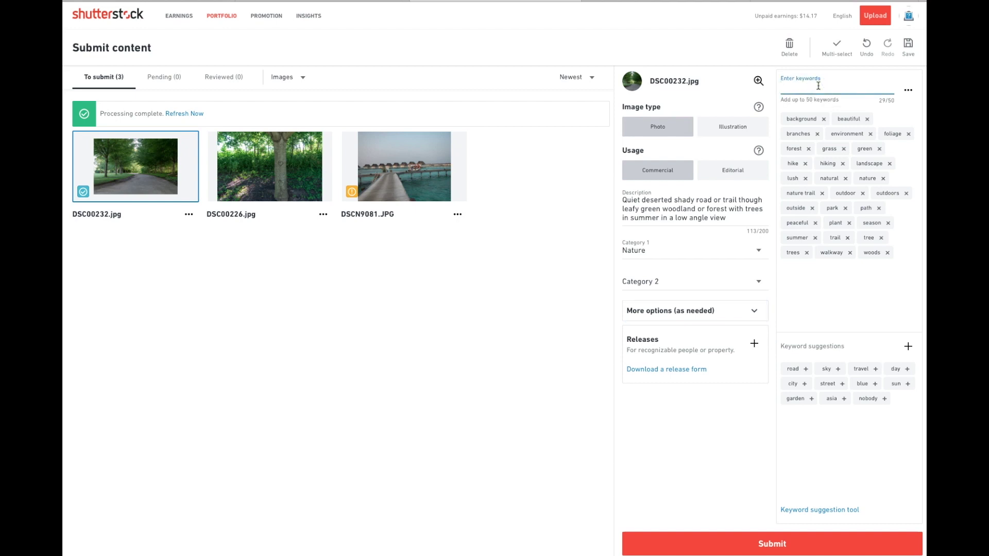
{"action": "type", "text": "nature"}
{"action": "left_click", "coordinate": [833, 102]}
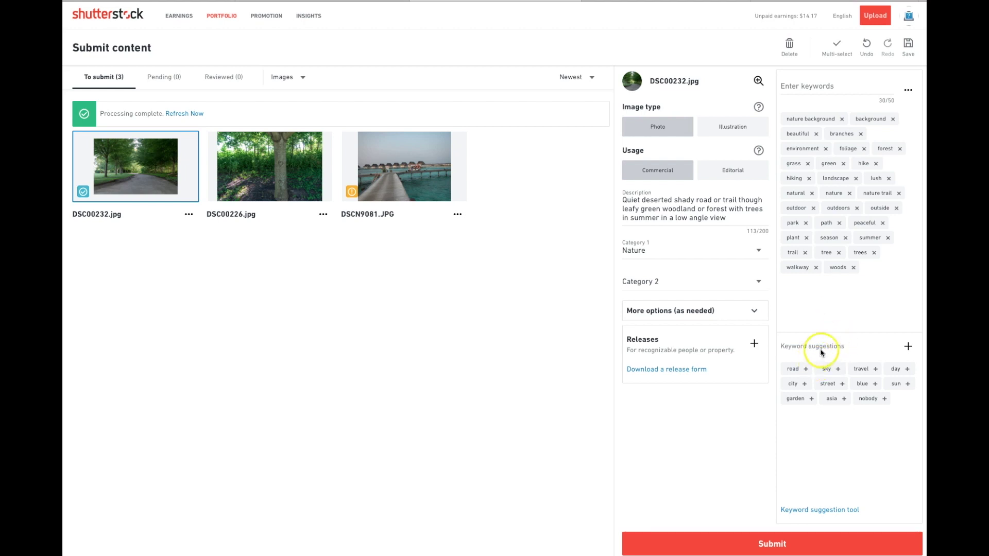
{"action": "left_click", "coordinate": [876, 368]}
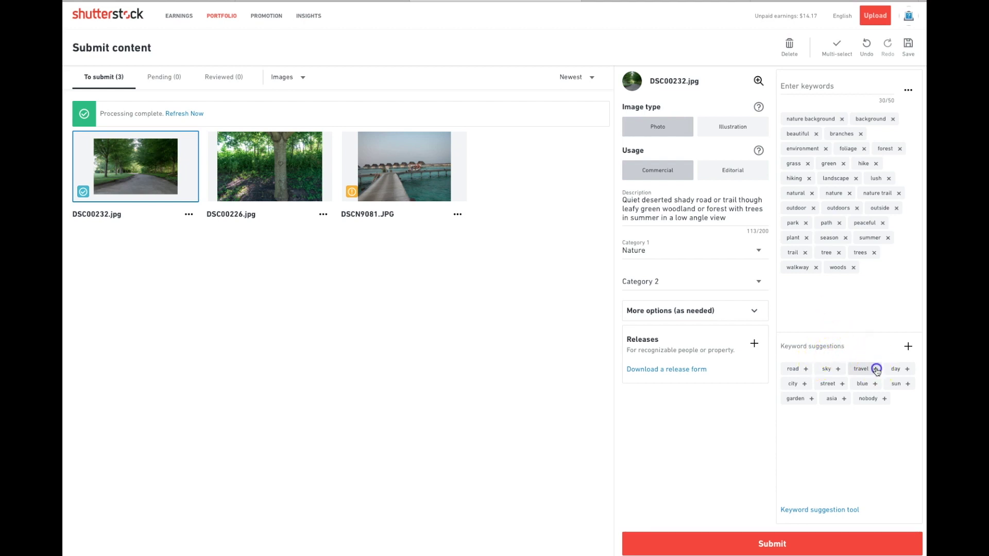
{"action": "left_click", "coordinate": [805, 369]}
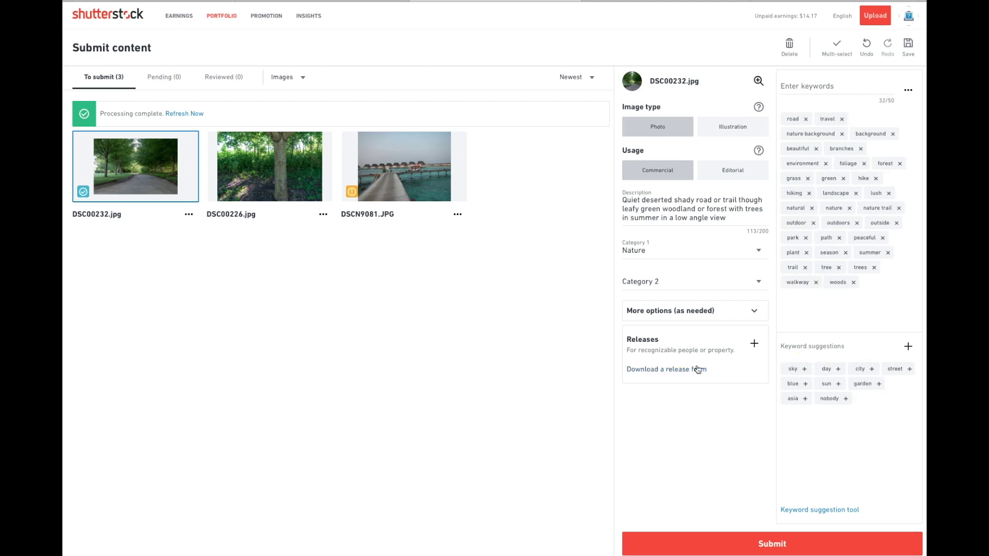
{"action": "left_click", "coordinate": [747, 541]}
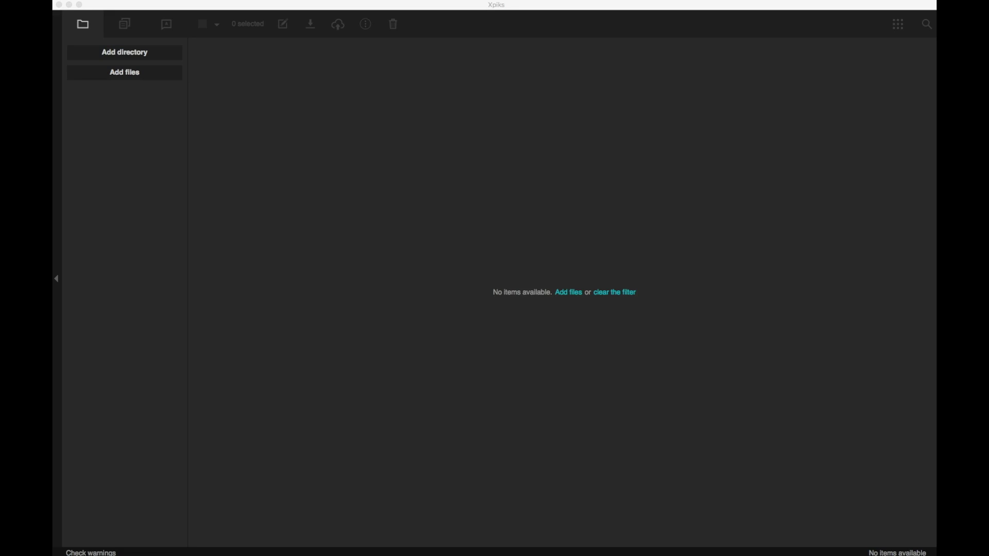
Add the four photos from the up load folder to Xpiks
{"action": "left_click", "coordinate": [138, 76]}
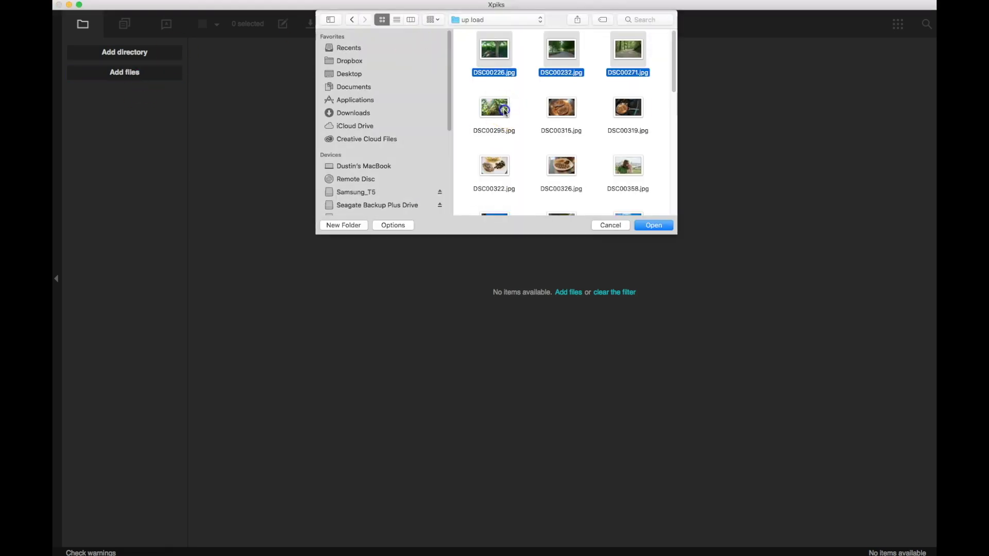
{"action": "left_click", "coordinate": [494, 108], "text": "super"}
{"action": "left_click", "coordinate": [661, 225]}
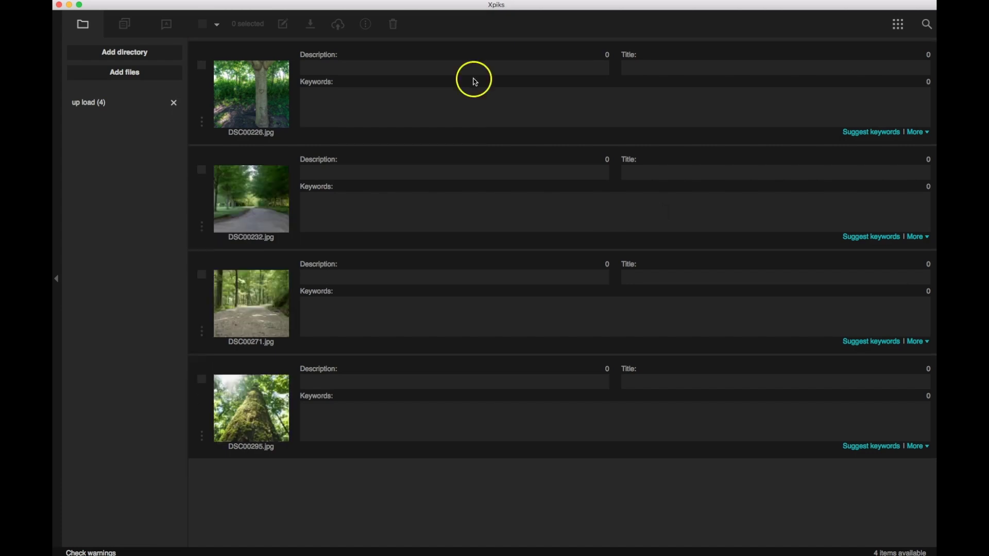
Paste DSC00226.jpg's title and description about graffiti on a tree trunk
{"action": "left_click", "coordinate": [636, 68]}
{"action": "type", "text": "Graffiti n a tree trunk in a park"}
{"action": "left_click", "coordinate": [541, 69]}
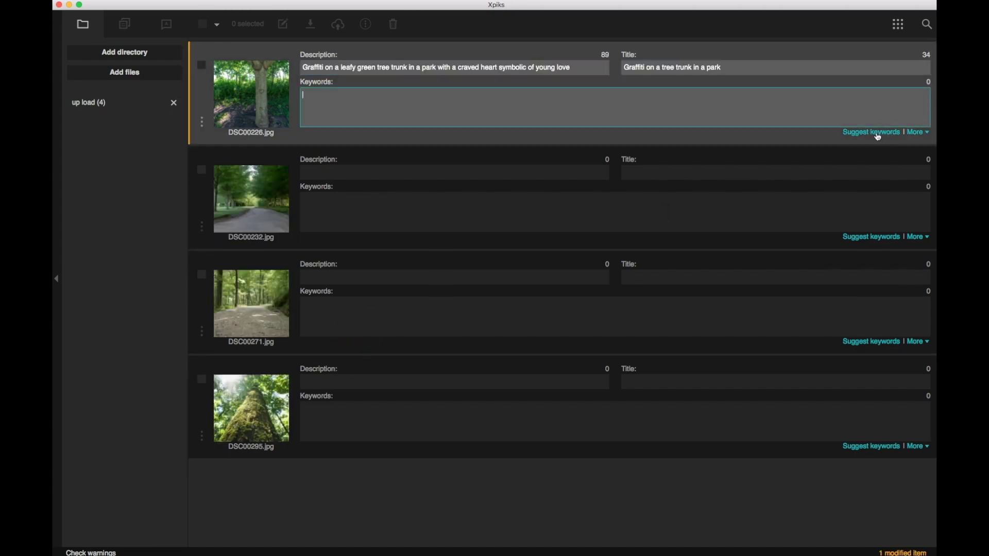
{"action": "left_click", "coordinate": [877, 134]}
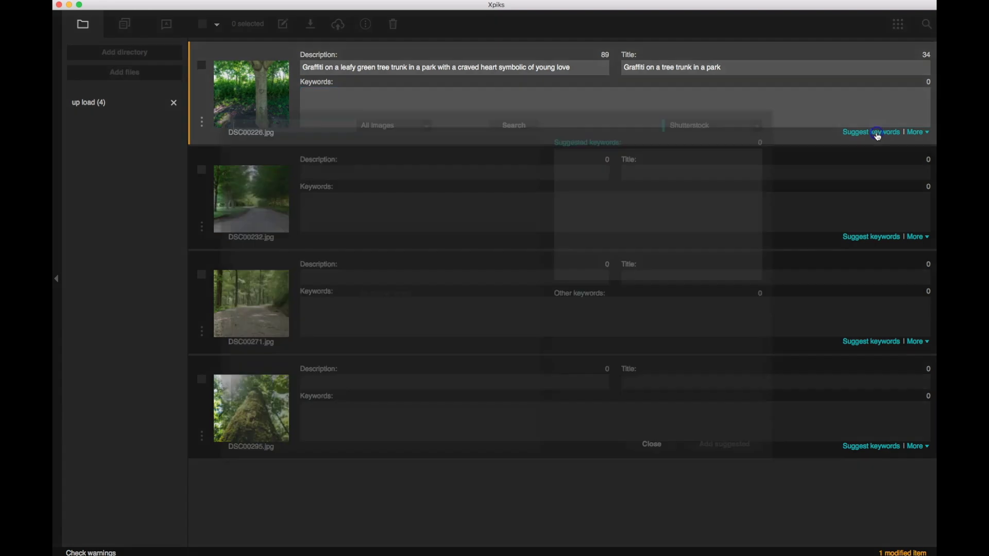
Search All Images on Shutterstock for 'carving on a tree'
{"action": "type", "text": "carving on a tree"}
{"action": "left_click", "coordinate": [425, 126]}
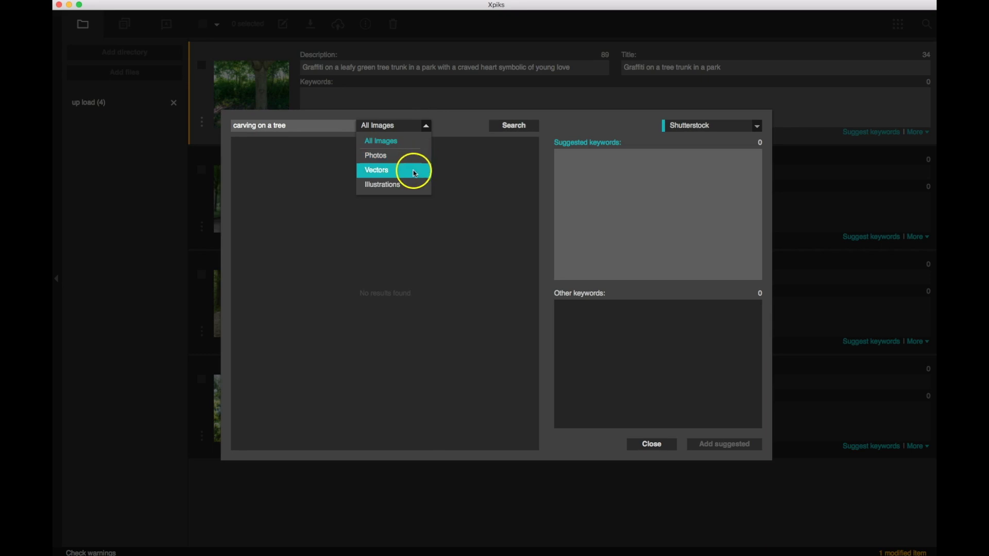
{"action": "left_click", "coordinate": [579, 126]}
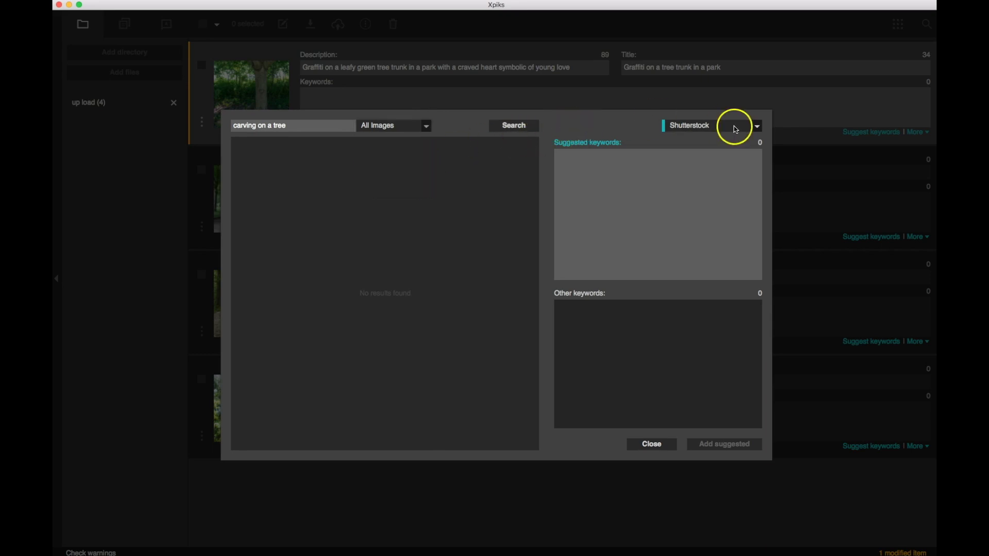
{"action": "left_click", "coordinate": [757, 127]}
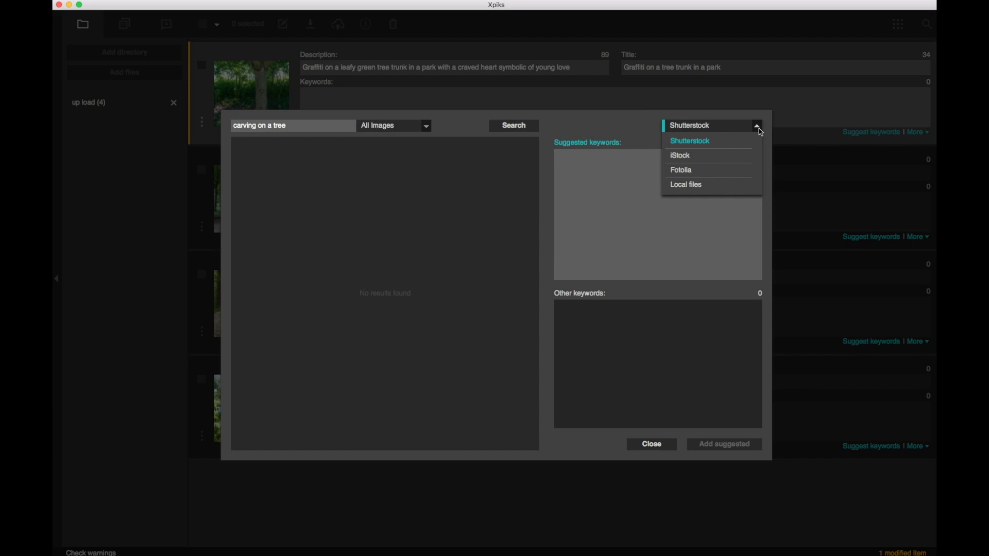
{"action": "left_click", "coordinate": [620, 121]}
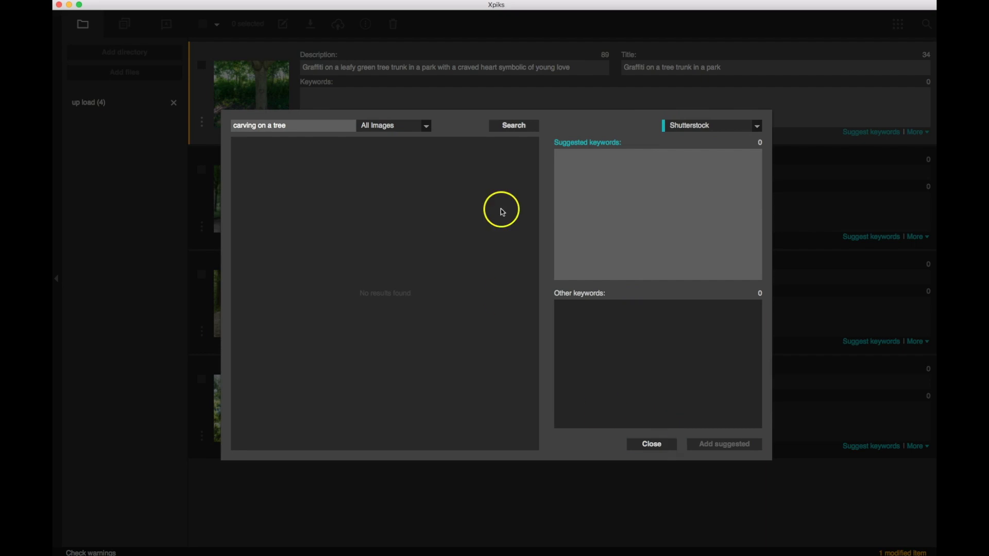
{"action": "left_click", "coordinate": [515, 126]}
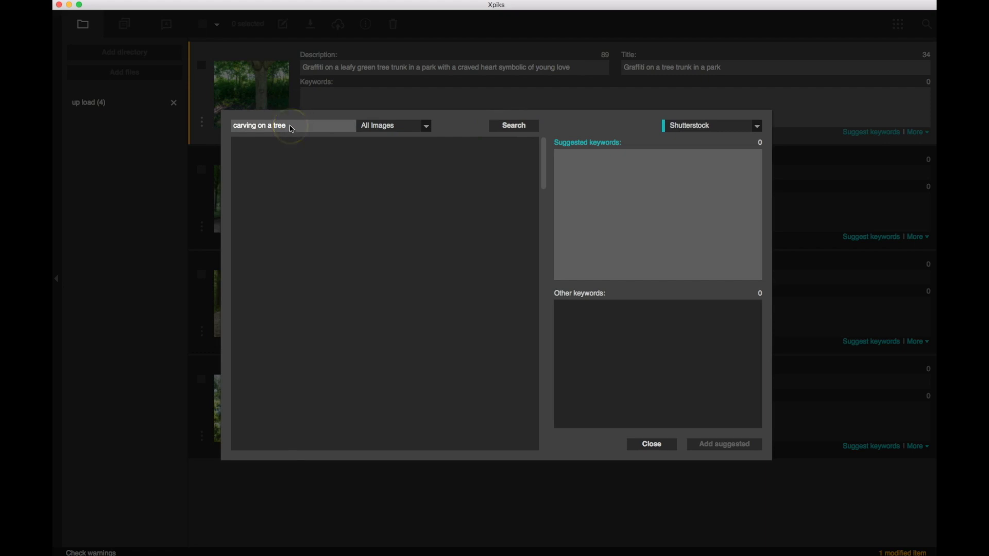
{"action": "left_click", "coordinate": [386, 227]}
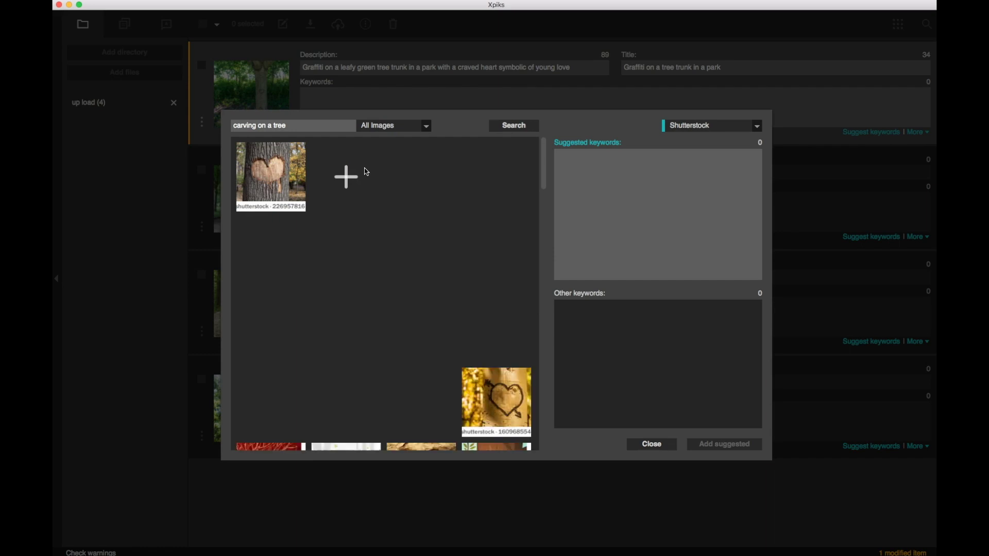
Pool keywords from four carved-heart images plus lovesickness and apply all 31 to DSC00226.jpg
{"action": "left_click", "coordinate": [271, 176]}
{"action": "left_click", "coordinate": [343, 183]}
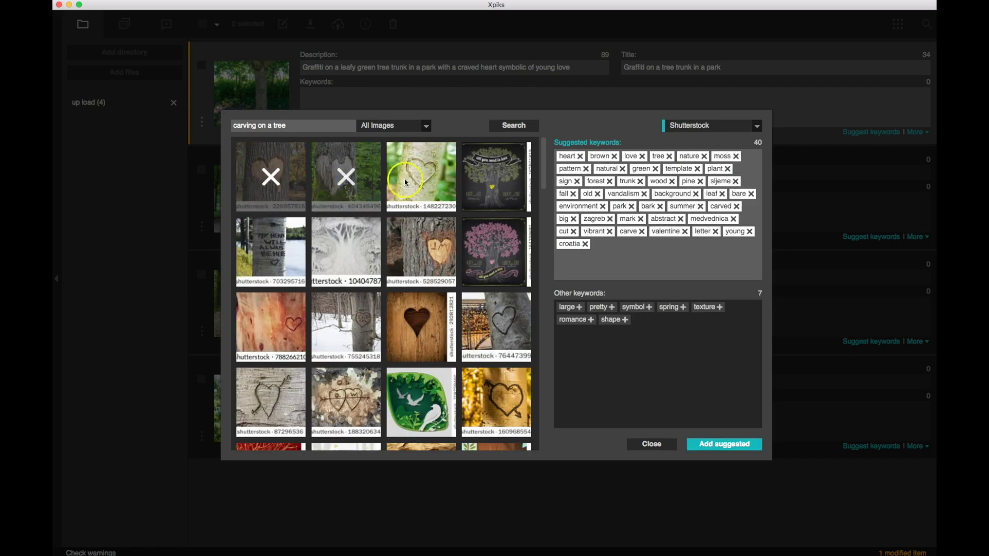
{"action": "scroll", "coordinate": [381, 250], "scroll_direction": "down", "scroll_amount": 2}
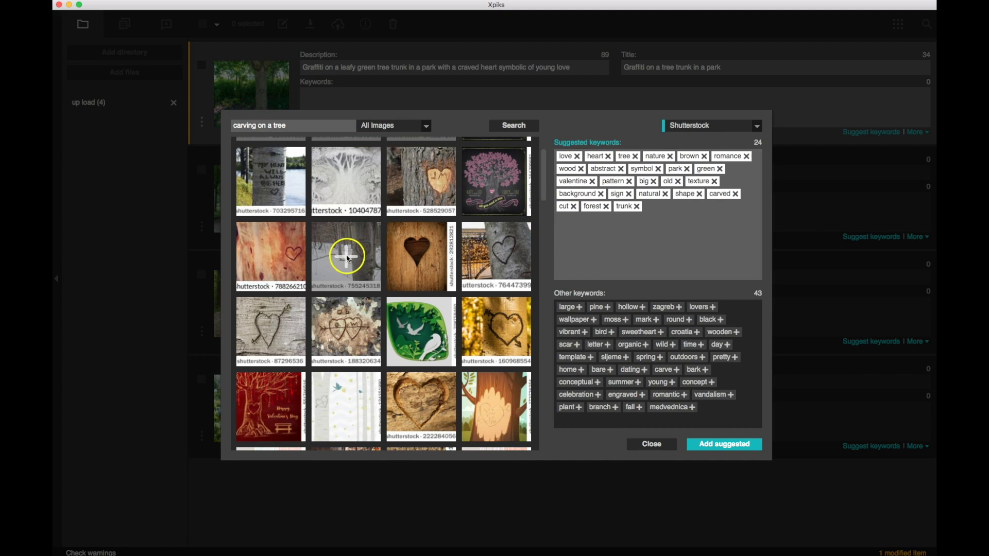
{"action": "left_click", "coordinate": [353, 253]}
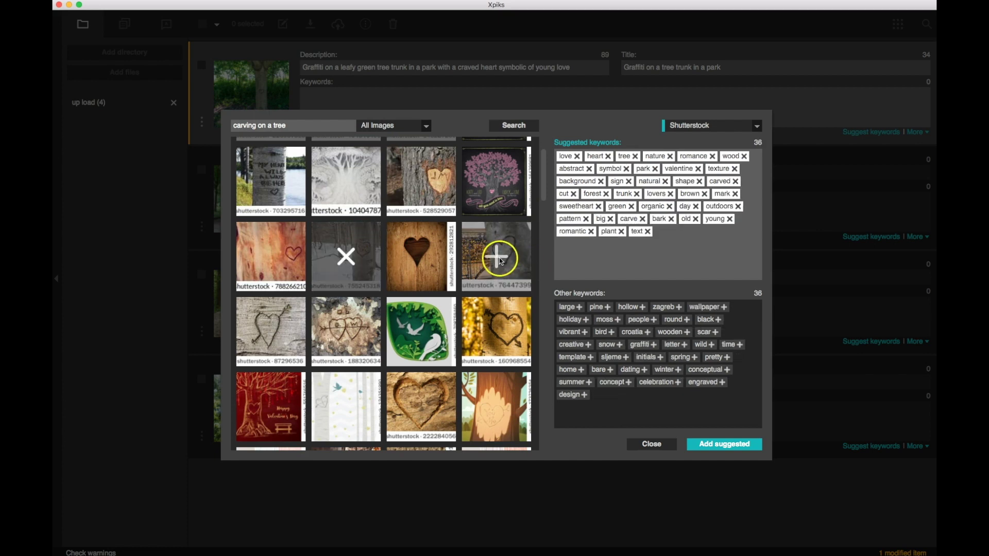
{"action": "left_click", "coordinate": [501, 261]}
{"action": "scroll", "coordinate": [501, 261], "scroll_direction": "down", "scroll_amount": 10}
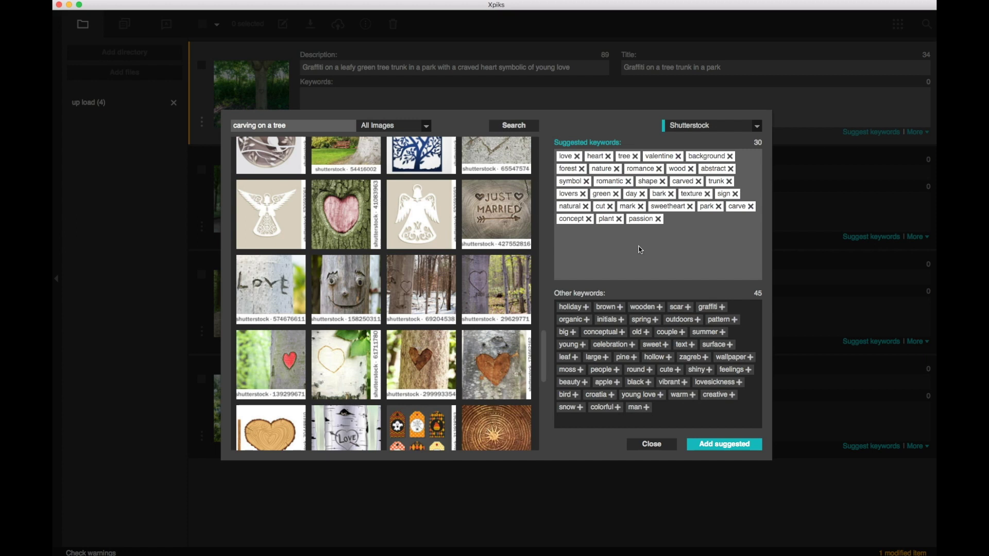
{"action": "left_click", "coordinate": [739, 382]}
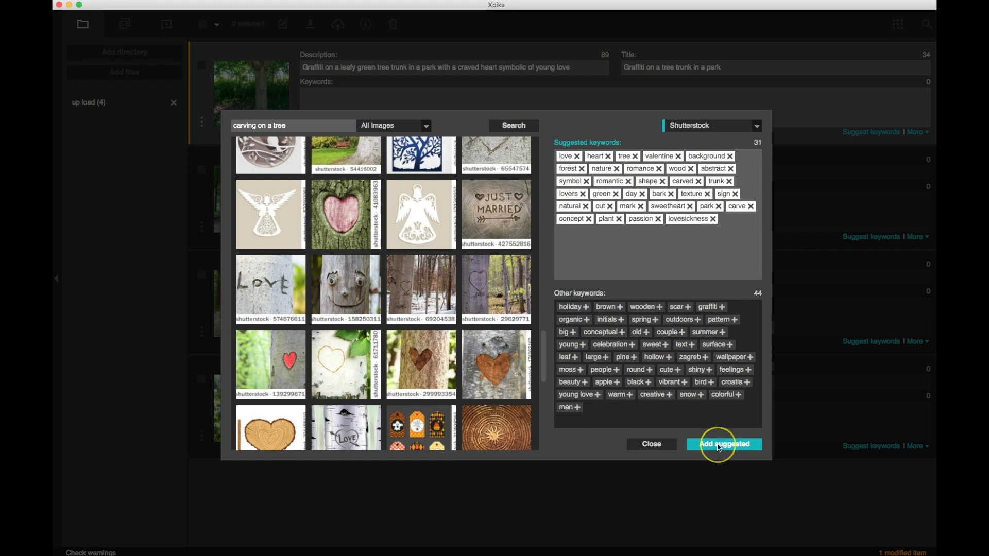
{"action": "left_click", "coordinate": [719, 446]}
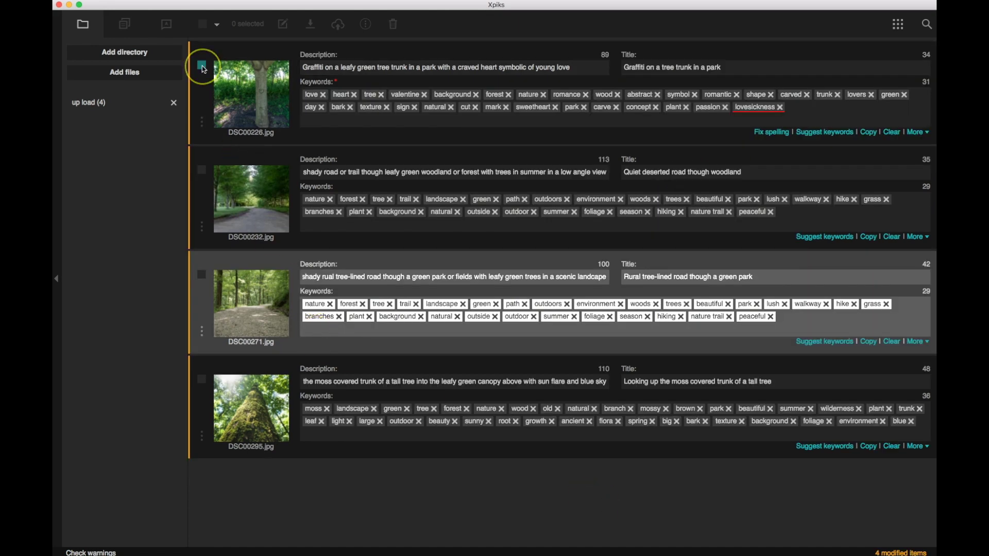
Select all four photos in the Xpiks item list
{"action": "left_click", "coordinate": [204, 67]}
{"action": "left_click", "coordinate": [203, 169]}
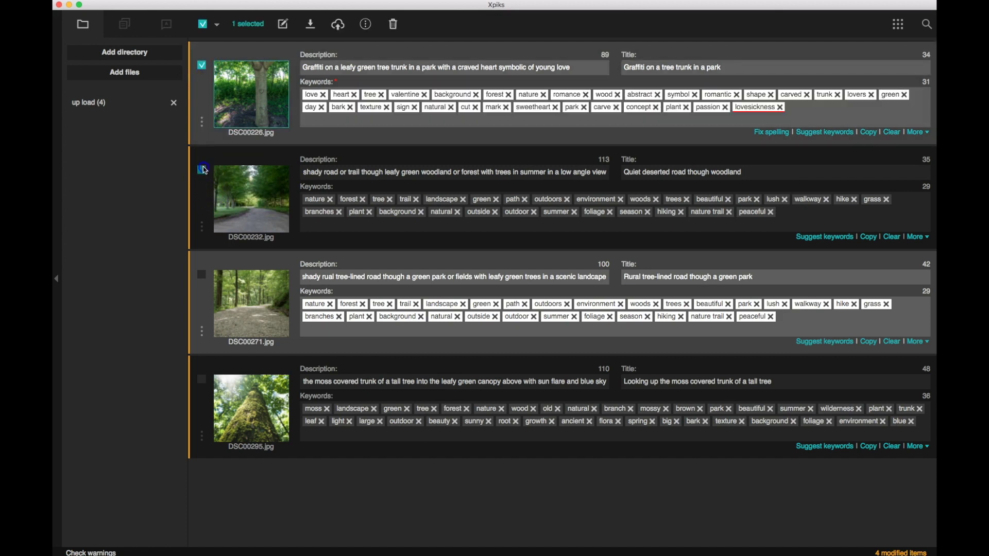
{"action": "left_click", "coordinate": [201, 274]}
{"action": "left_click", "coordinate": [202, 380]}
{"action": "left_click", "coordinate": [256, 80]}
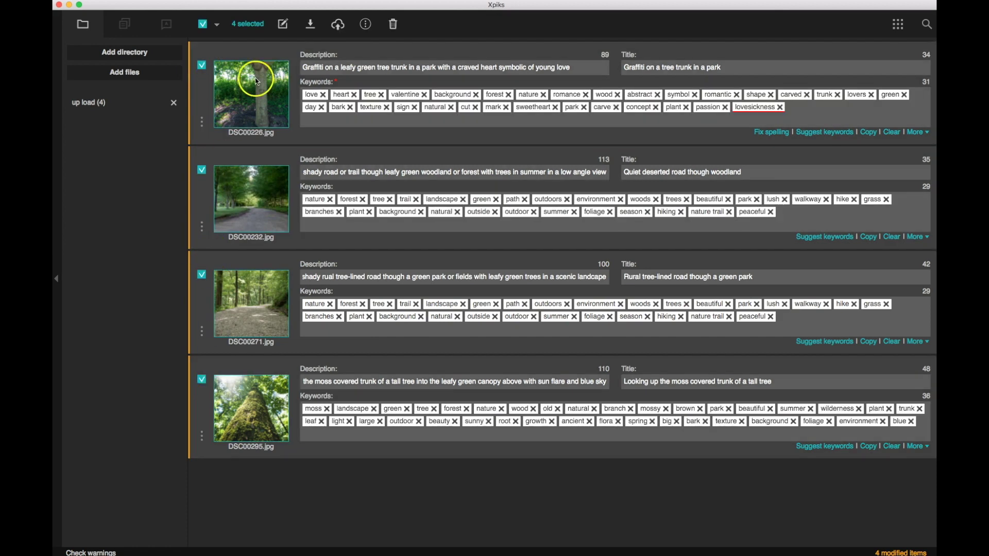
Save the metadata into the four image files and open the upload settings
{"action": "left_click", "coordinate": [310, 25]}
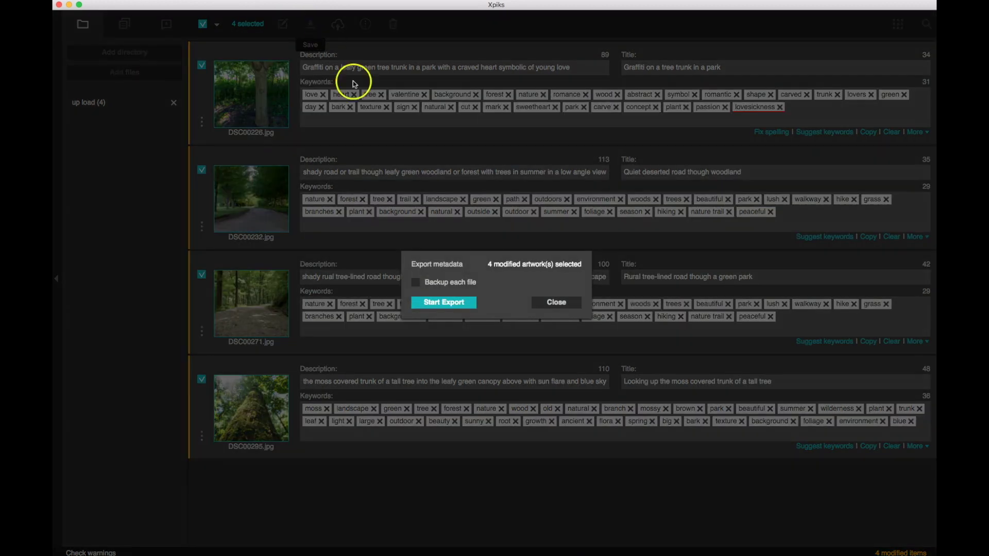
{"action": "left_click", "coordinate": [449, 302]}
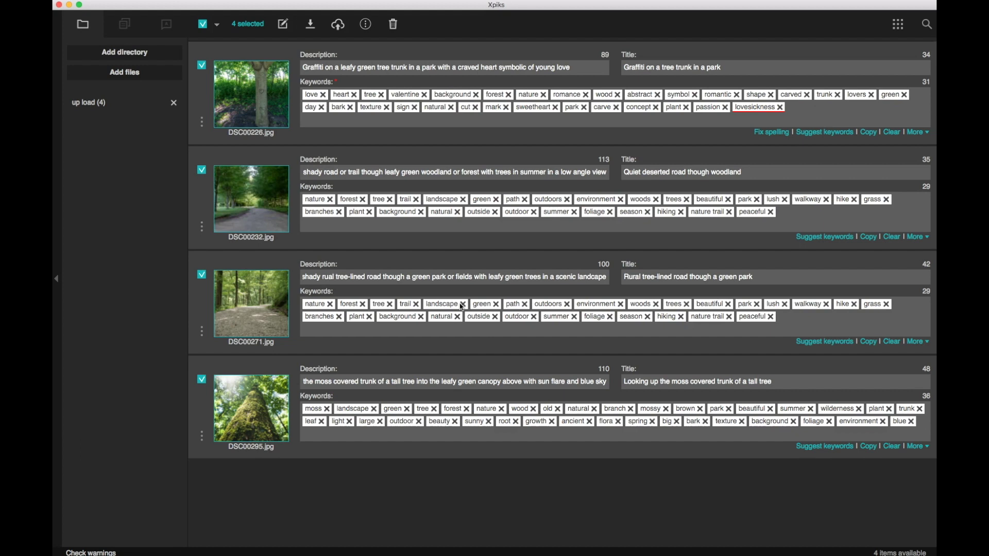
{"action": "left_click", "coordinate": [312, 29]}
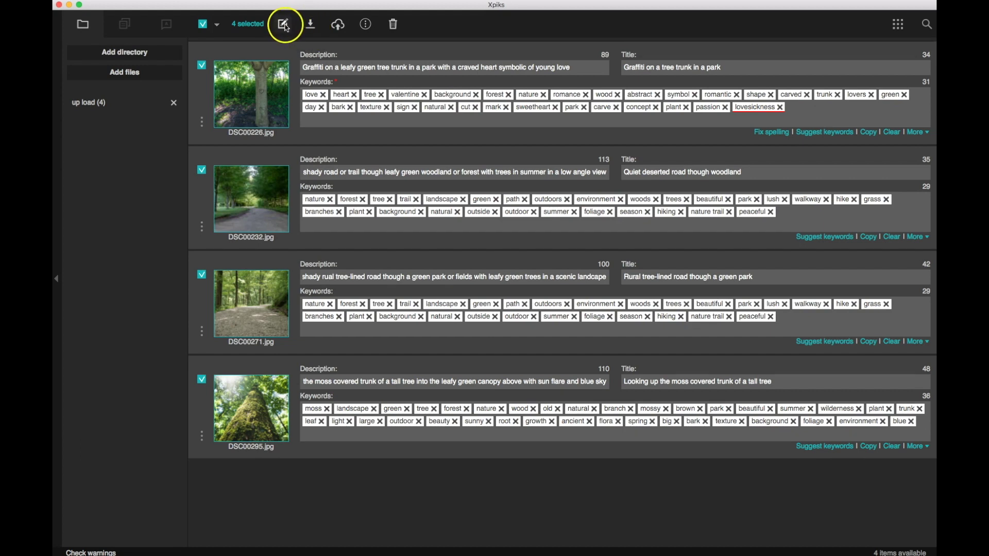
{"action": "left_click", "coordinate": [338, 26]}
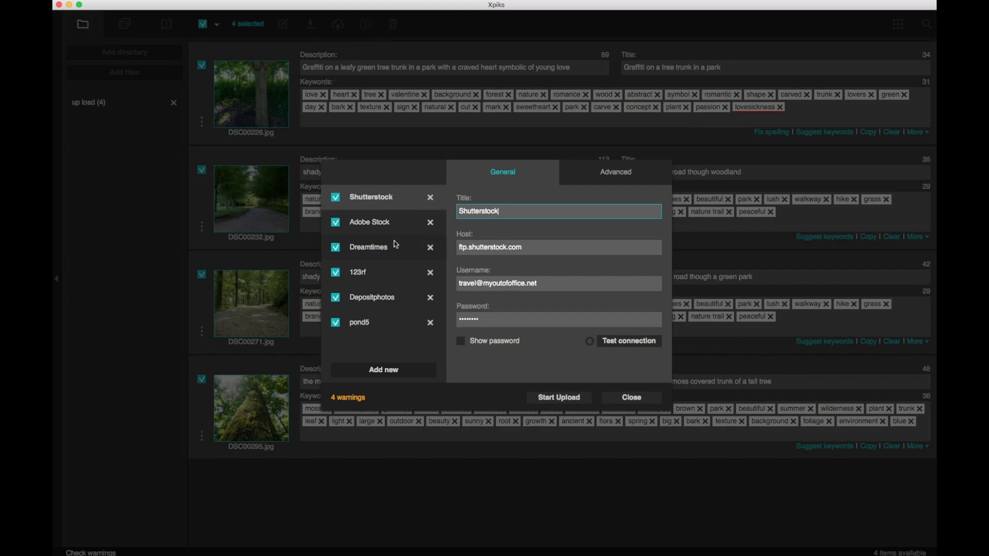
Add an upload host and start uploading the four keyworded photos
{"action": "left_click", "coordinate": [384, 369]}
{"action": "left_click", "coordinate": [569, 399]}
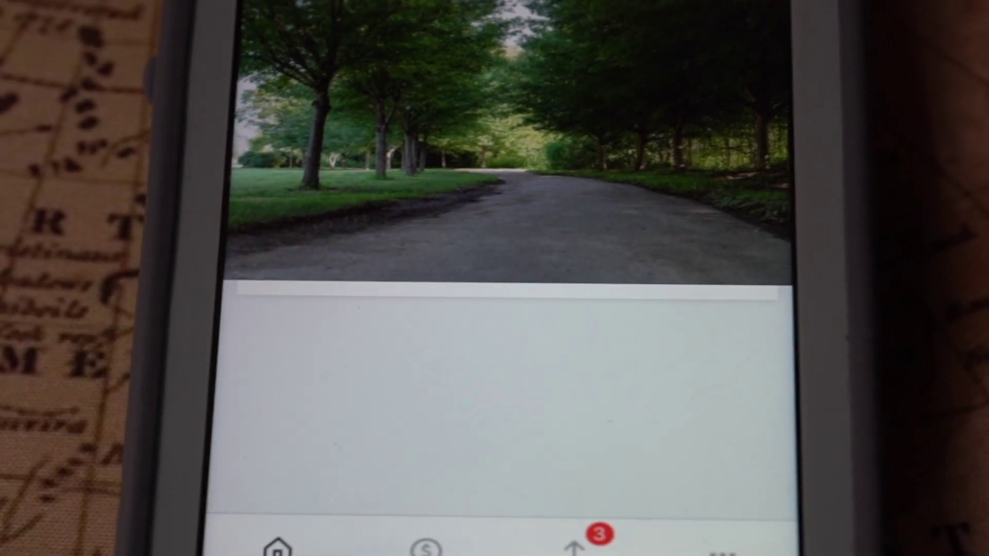
Open the uploads list in the Shutterstock Contributor app to see the new park photos
{"action": "scroll", "coordinate": [505, 257], "scroll_direction": "up", "scroll_amount": 2}
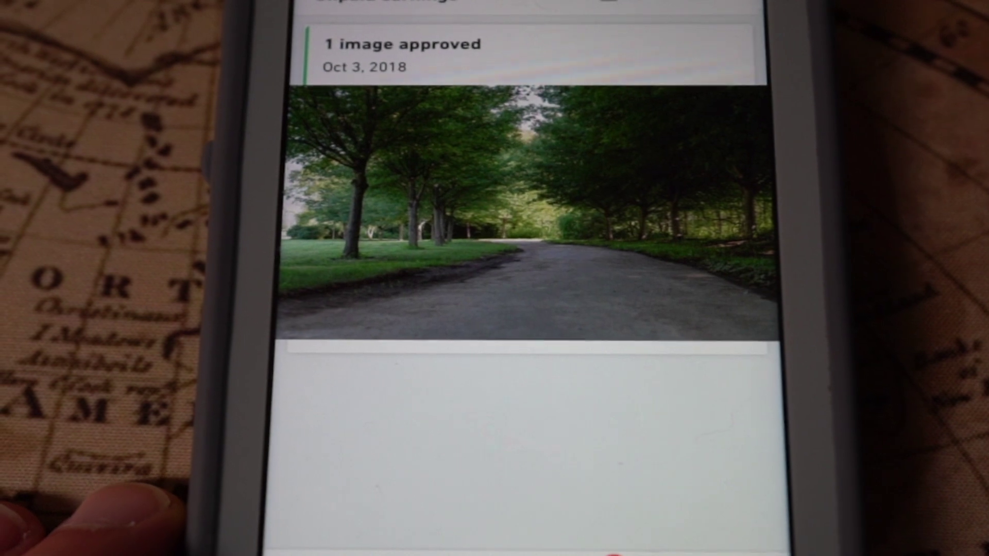
{"action": "left_click", "coordinate": [566, 551]}
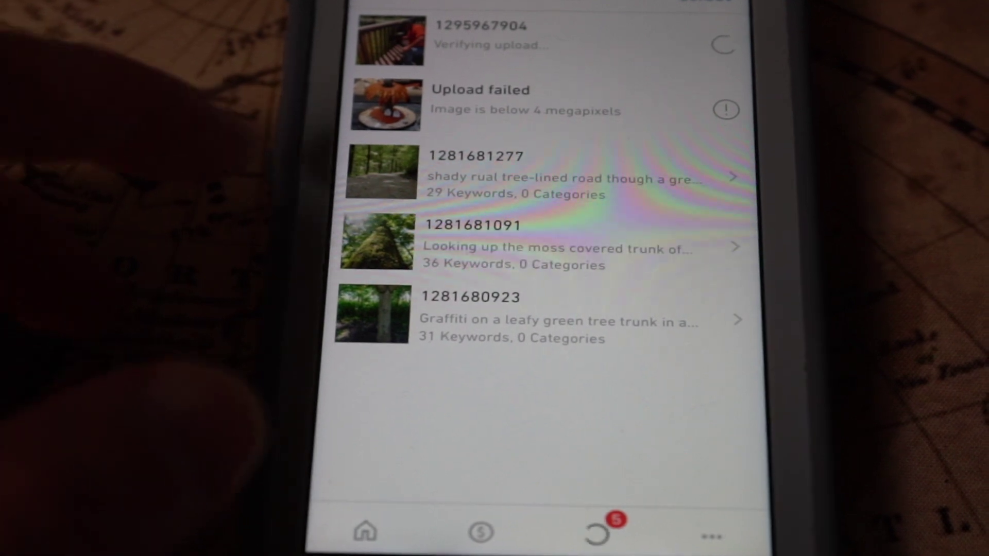
Open the tree-lined road photo and review its description
{"action": "left_click", "coordinate": [464, 175]}
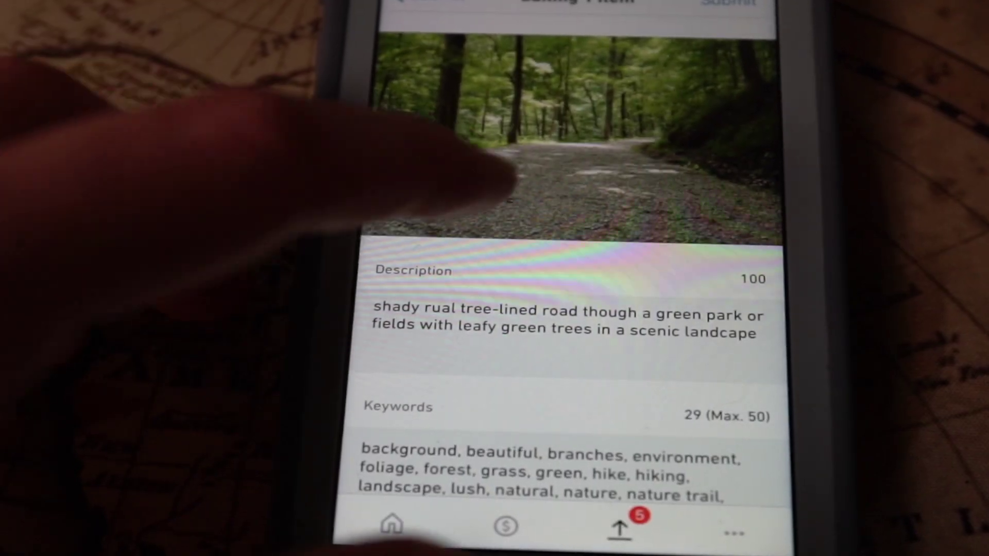
{"action": "scroll", "coordinate": [474, 165], "scroll_direction": "down", "scroll_amount": 3}
{"action": "left_click", "coordinate": [466, 251]}
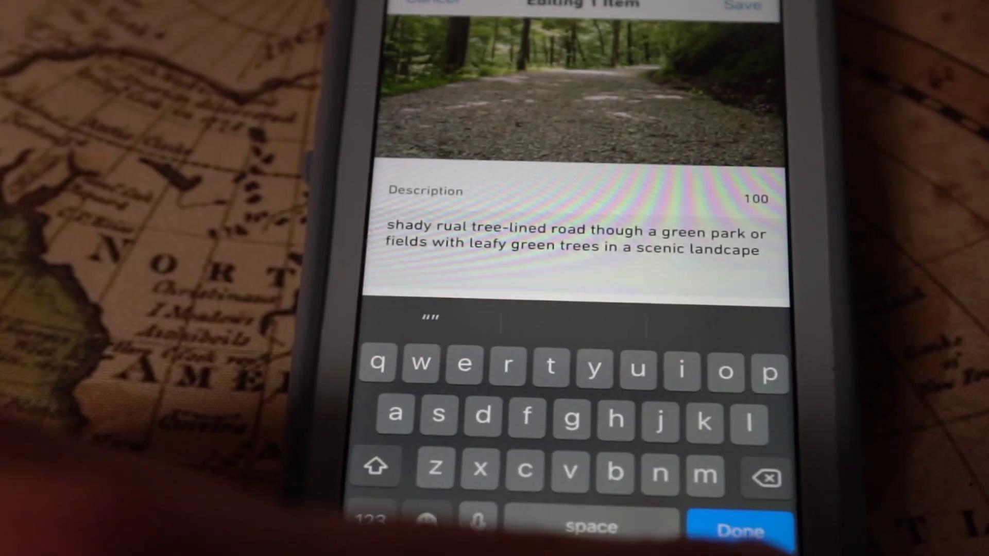
{"action": "left_click", "coordinate": [740, 531]}
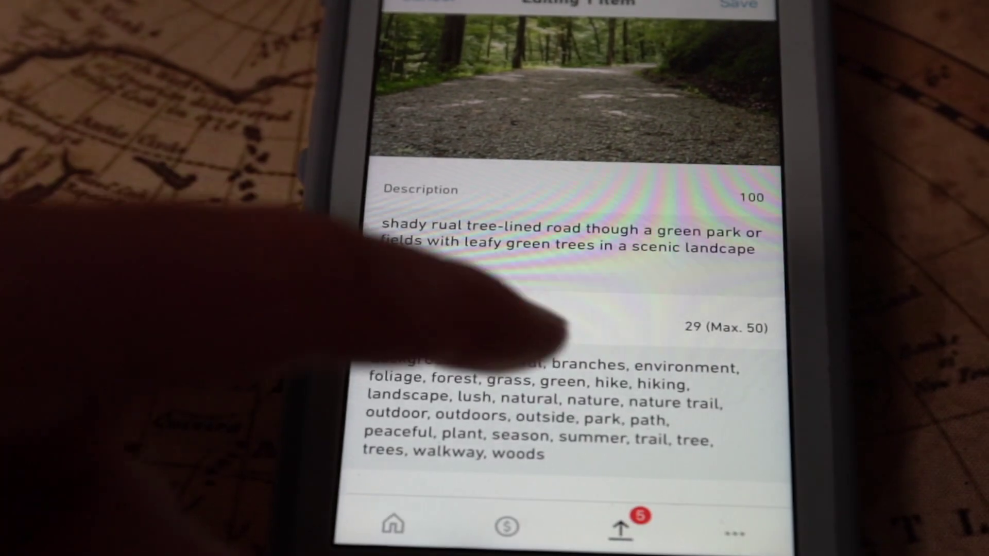
Set the road photo's category to Nature and submit it for review
{"action": "scroll", "coordinate": [463, 206], "scroll_direction": "down", "scroll_amount": 3}
{"action": "scroll", "coordinate": [474, 222], "scroll_direction": "down", "scroll_amount": 4}
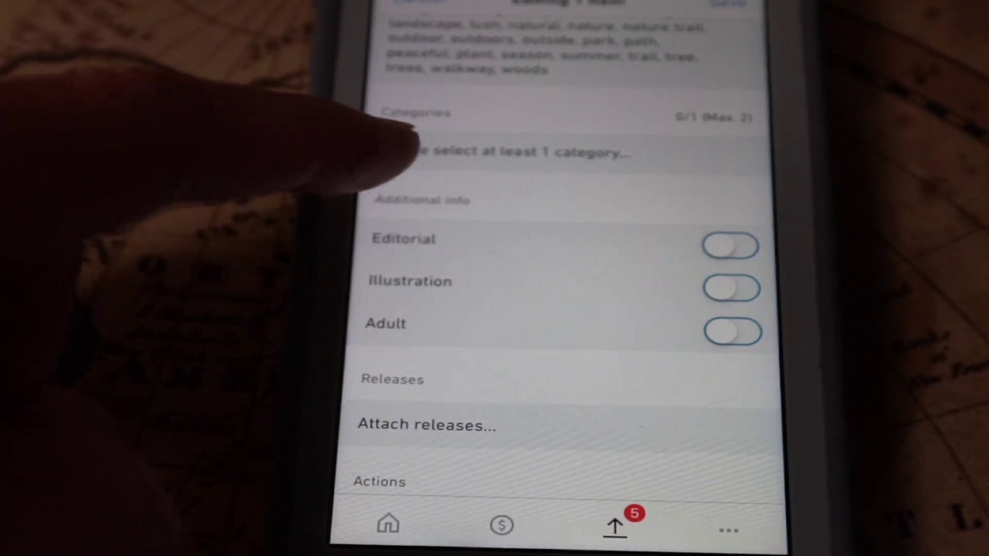
{"action": "left_click", "coordinate": [407, 153]}
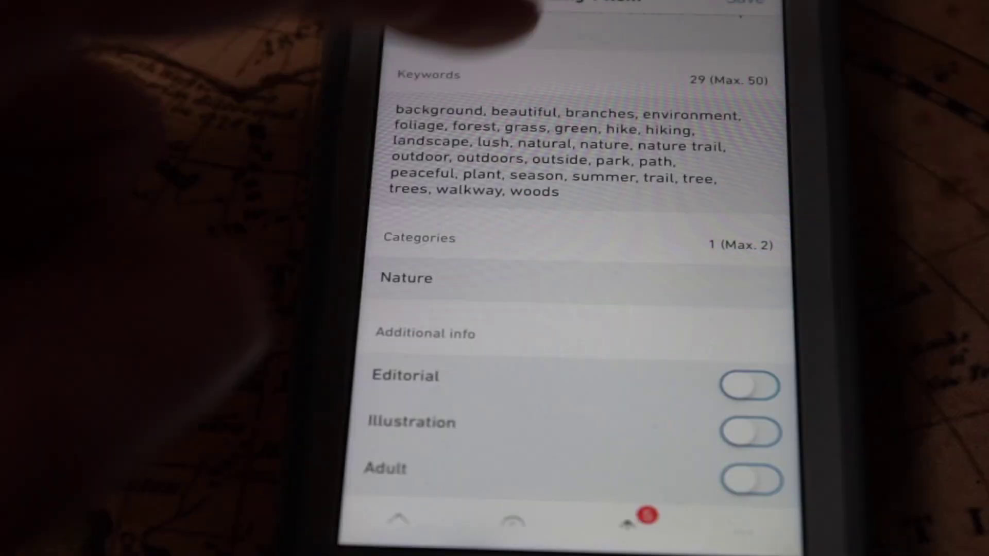
{"action": "scroll", "coordinate": [433, 231], "scroll_direction": "down", "scroll_amount": 5}
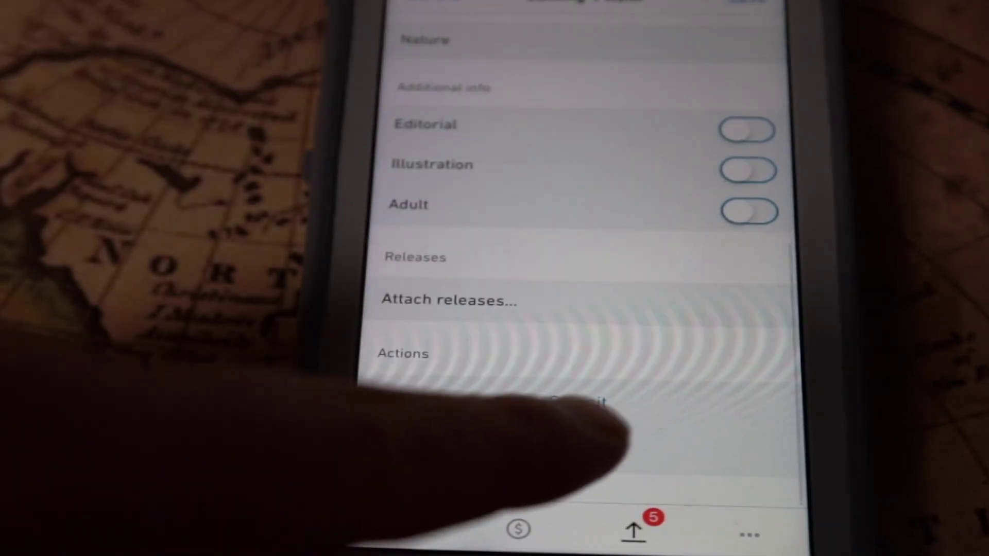
{"action": "left_click", "coordinate": [578, 398]}
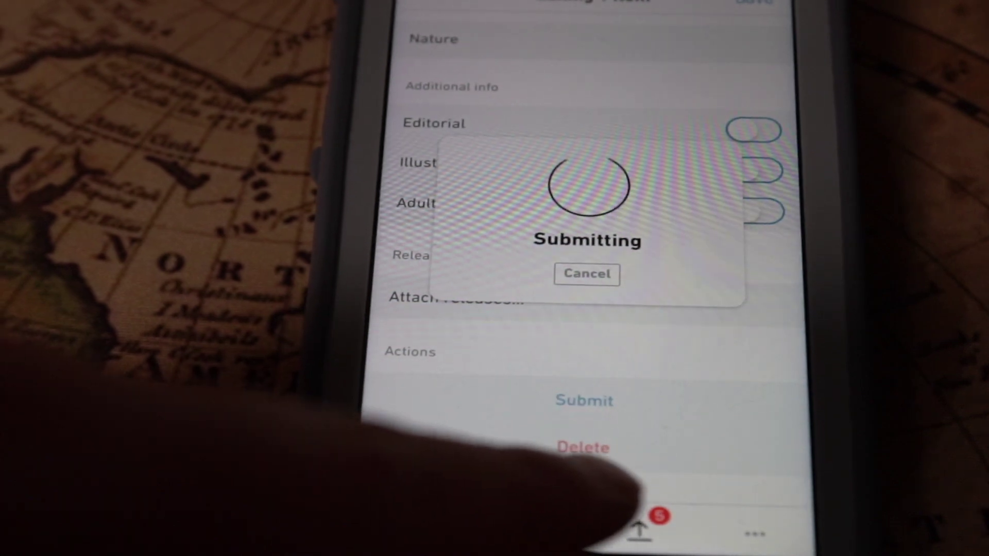